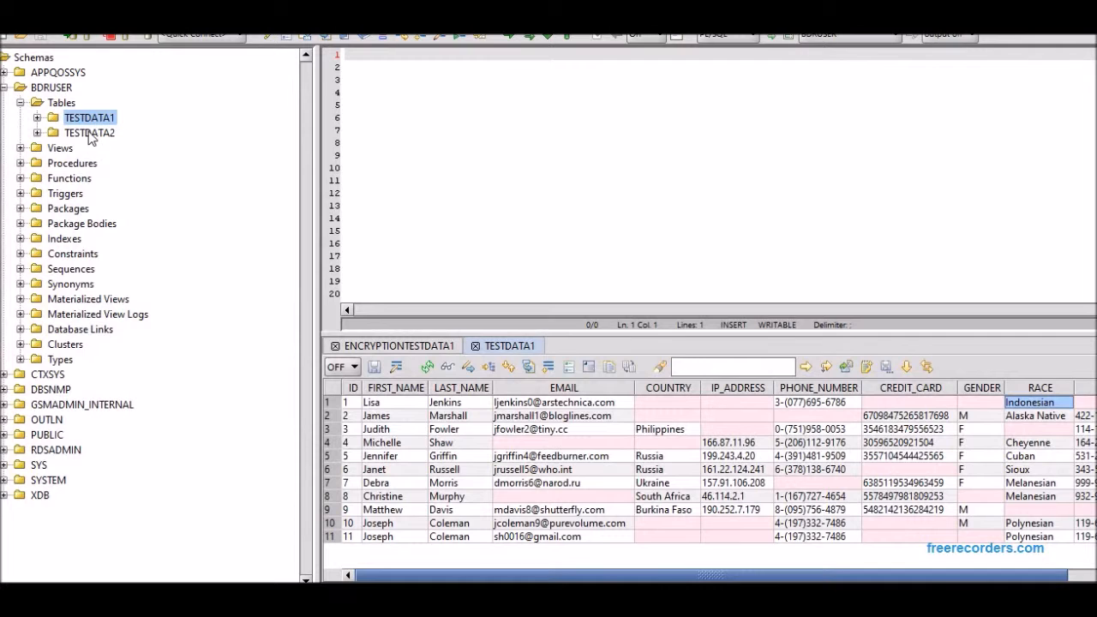
# Open the TESTDATA2 table's contents and examine the first record's name, credit card, race and SSN fields
pyautogui.rightClick(90, 135)
pyautogui.click(121, 28)
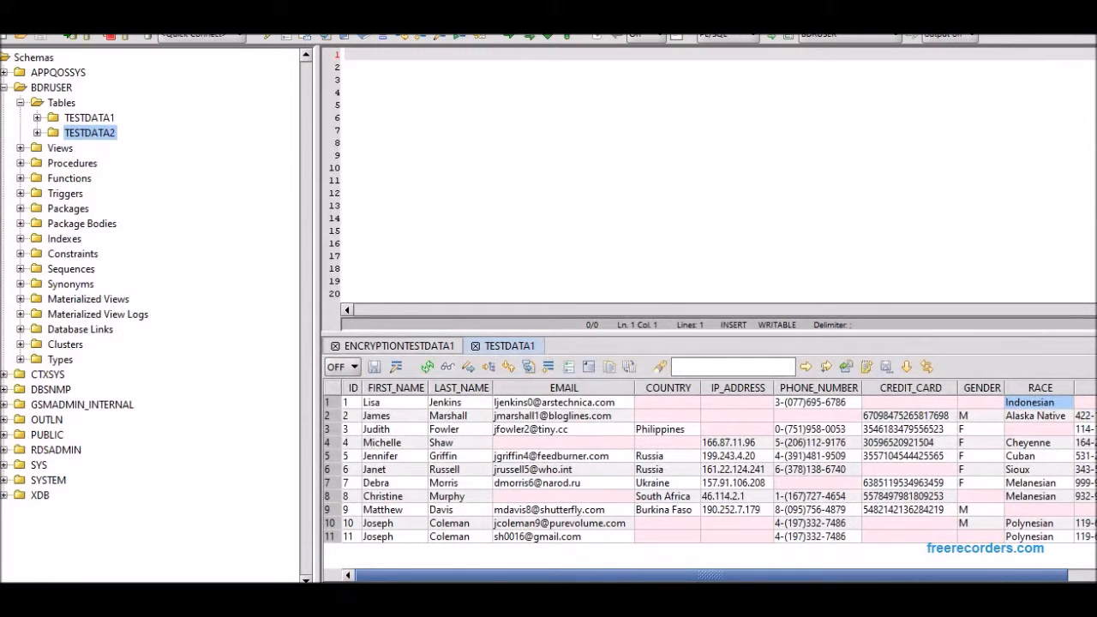
pyautogui.click(393, 402)
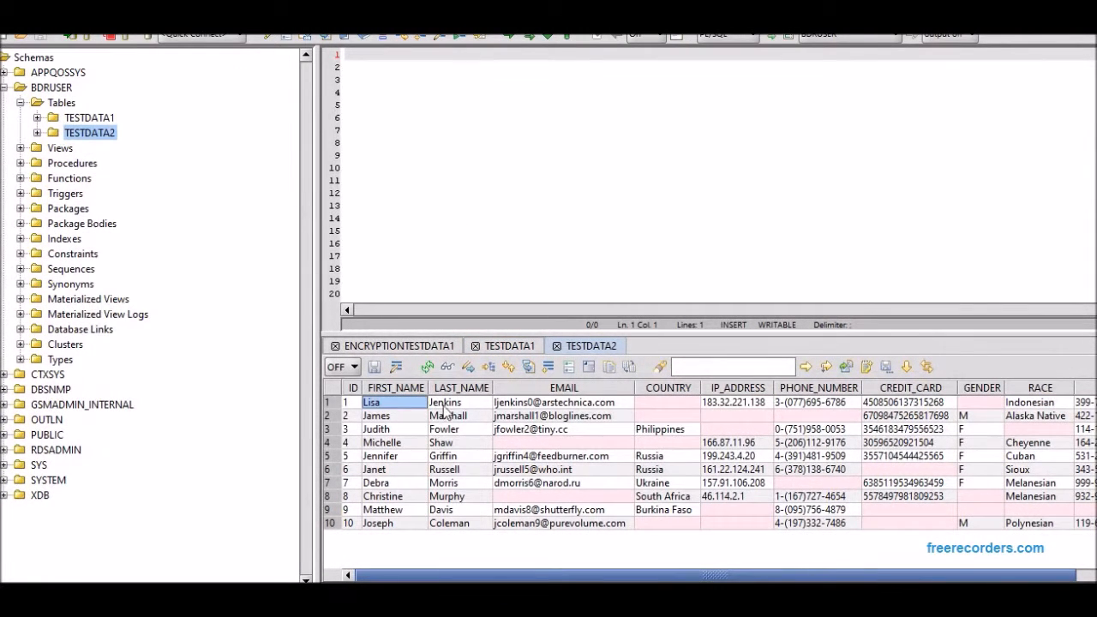
pyautogui.click(891, 403)
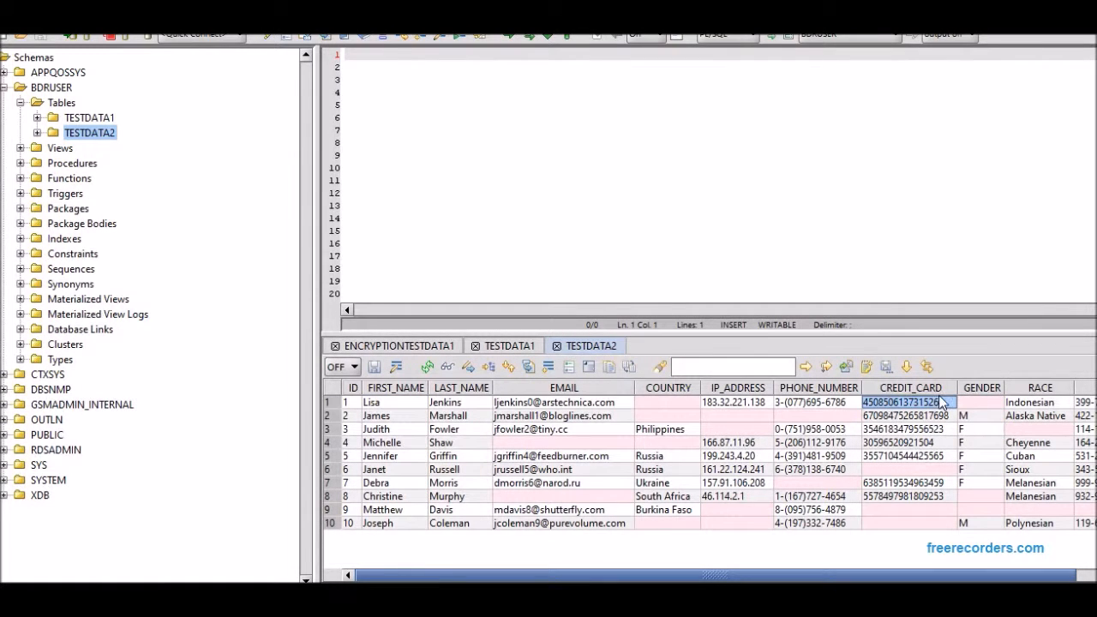
pyautogui.click(1012, 405)
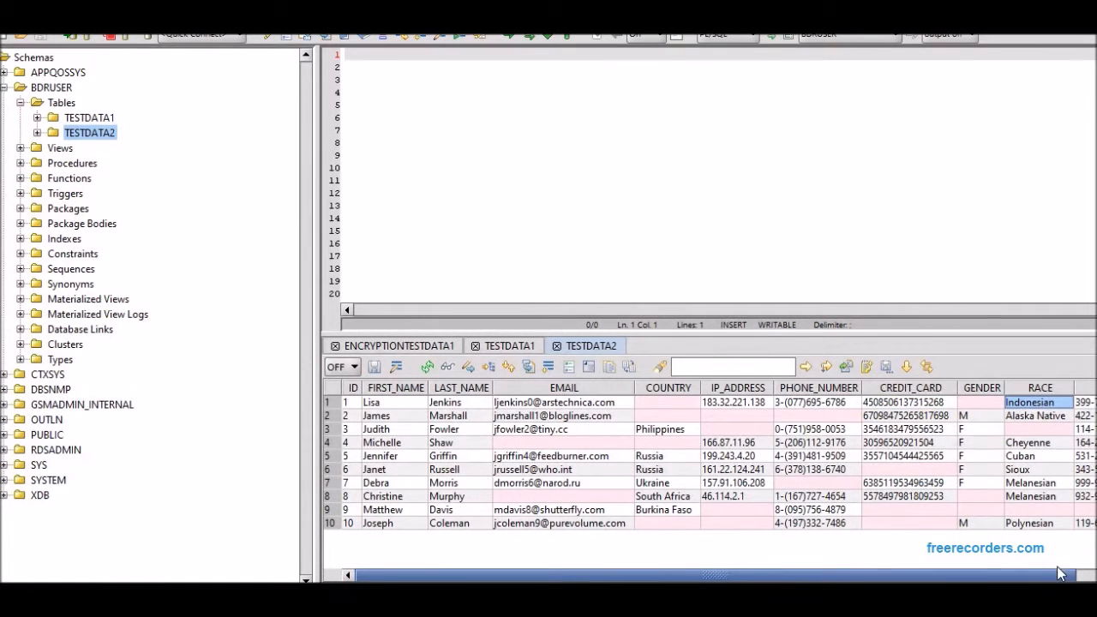
pyautogui.click(1084, 576)
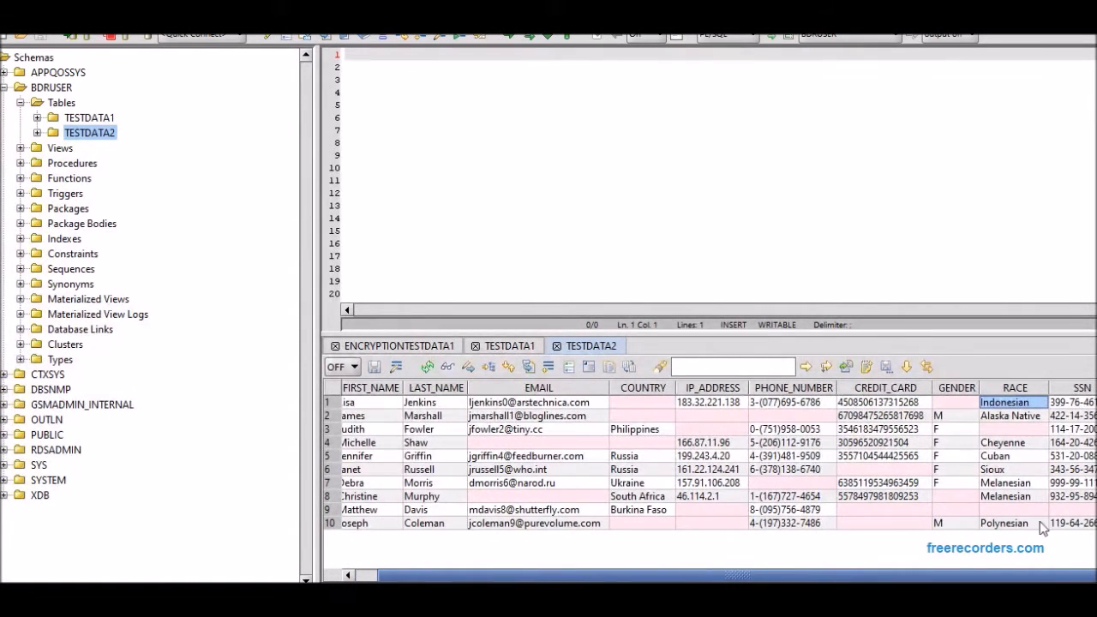
pyautogui.click(1071, 402)
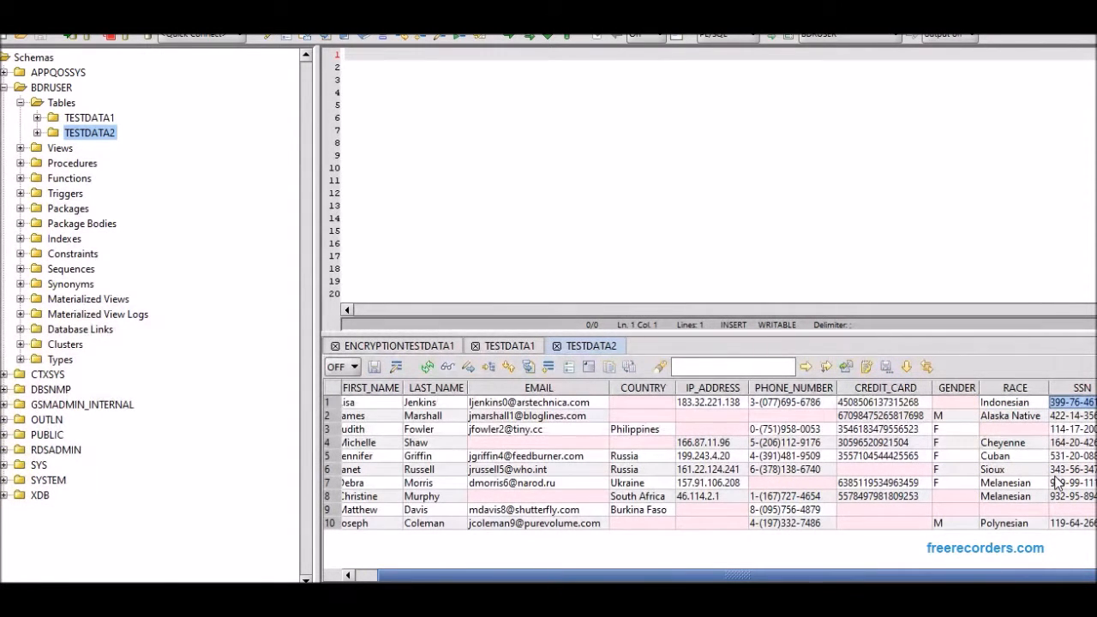
pyautogui.click(370, 573)
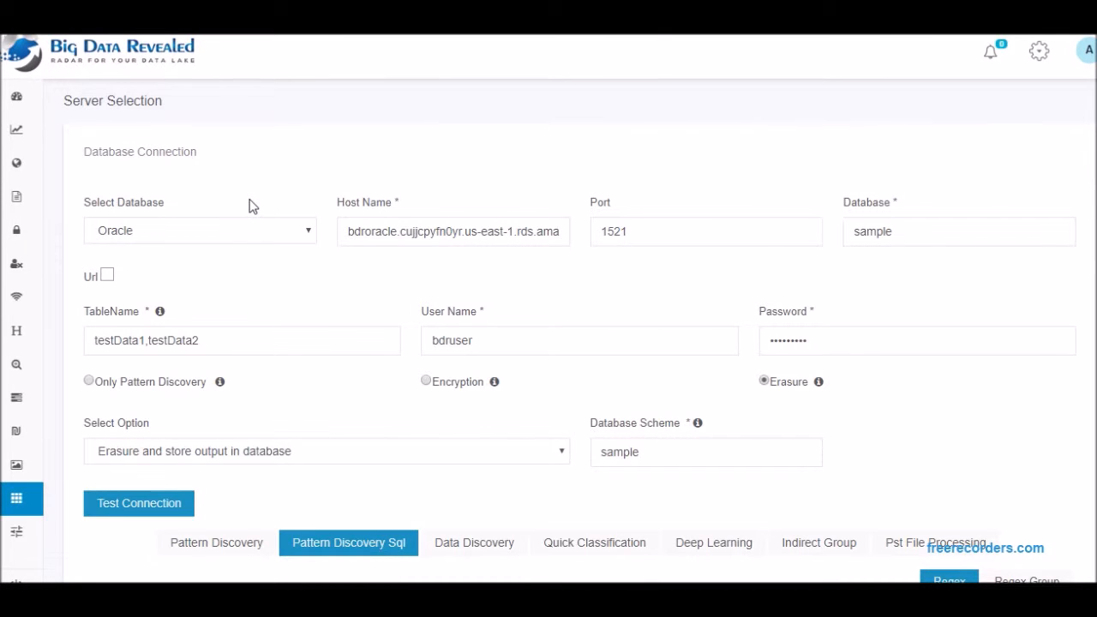
# Switch to Big Data Revealed and test the Oracle database connection configured for the erasure job
pyautogui.moveTo(837, 579)
pyautogui.scroll(-2, 431, 409)
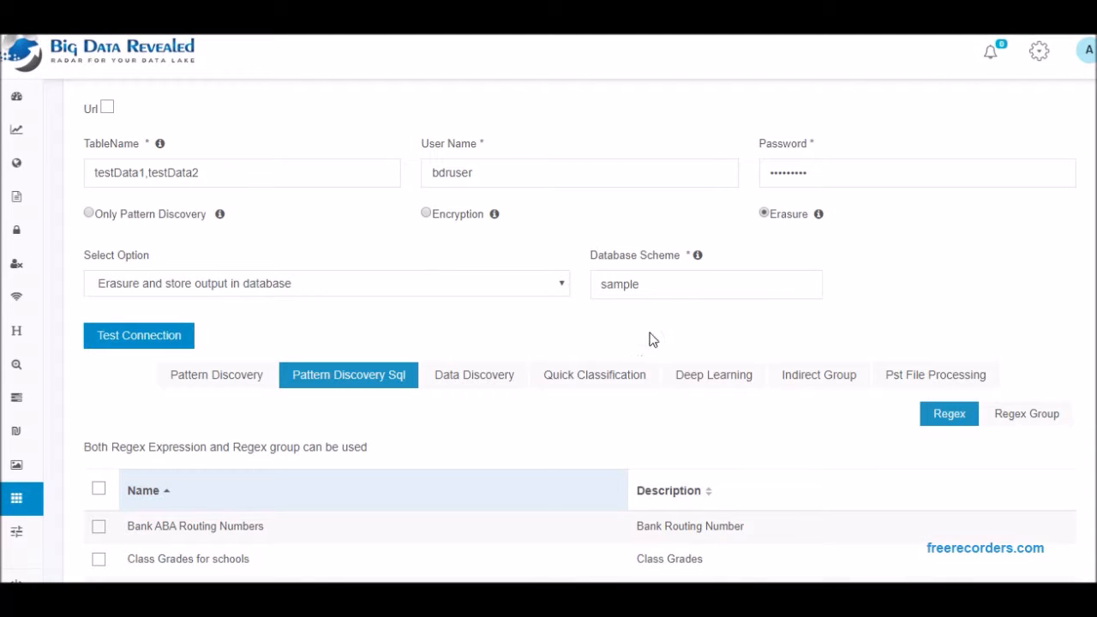
pyautogui.click(156, 342)
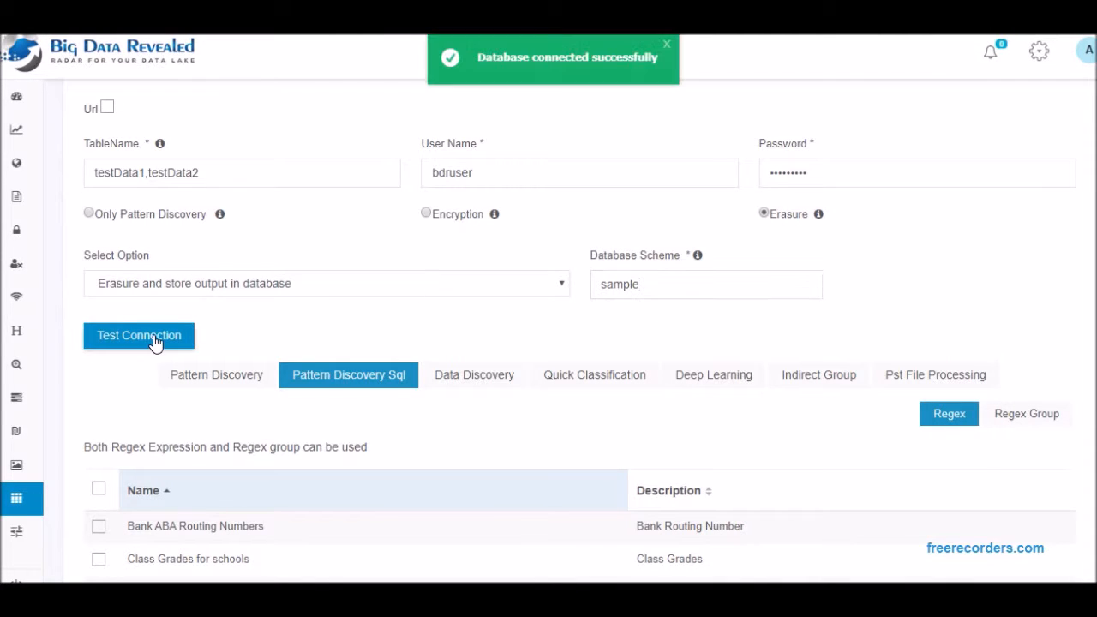
# Run the erasure job with the Social Security Number pattern and the first record's name, e-mail, phone number and race as search strings
pyautogui.scroll(-5, 154, 343)
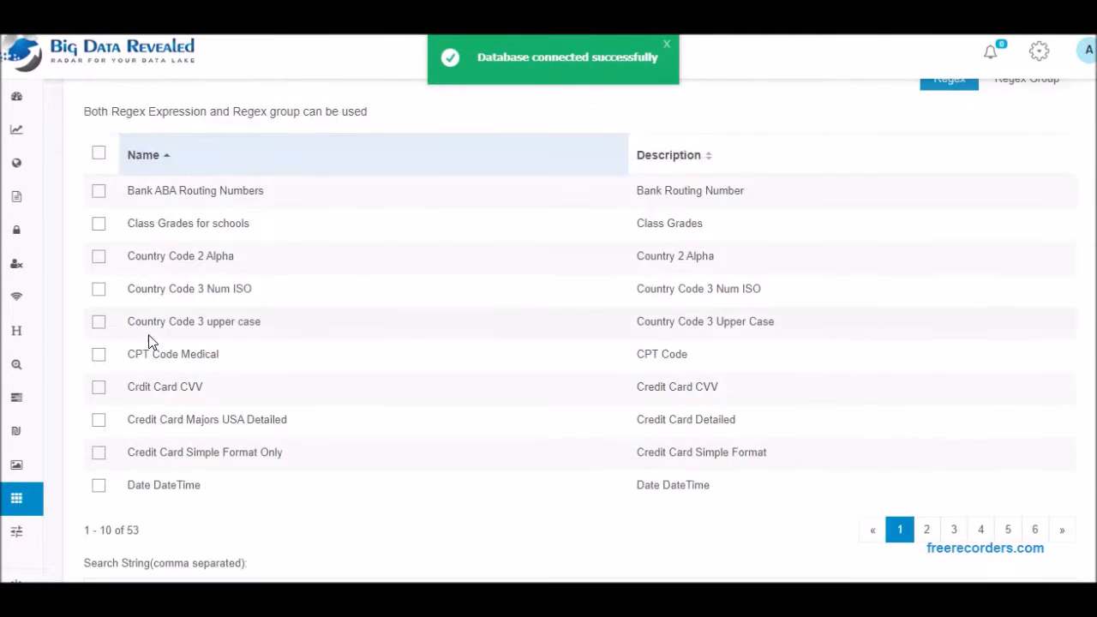
pyautogui.click(161, 479)
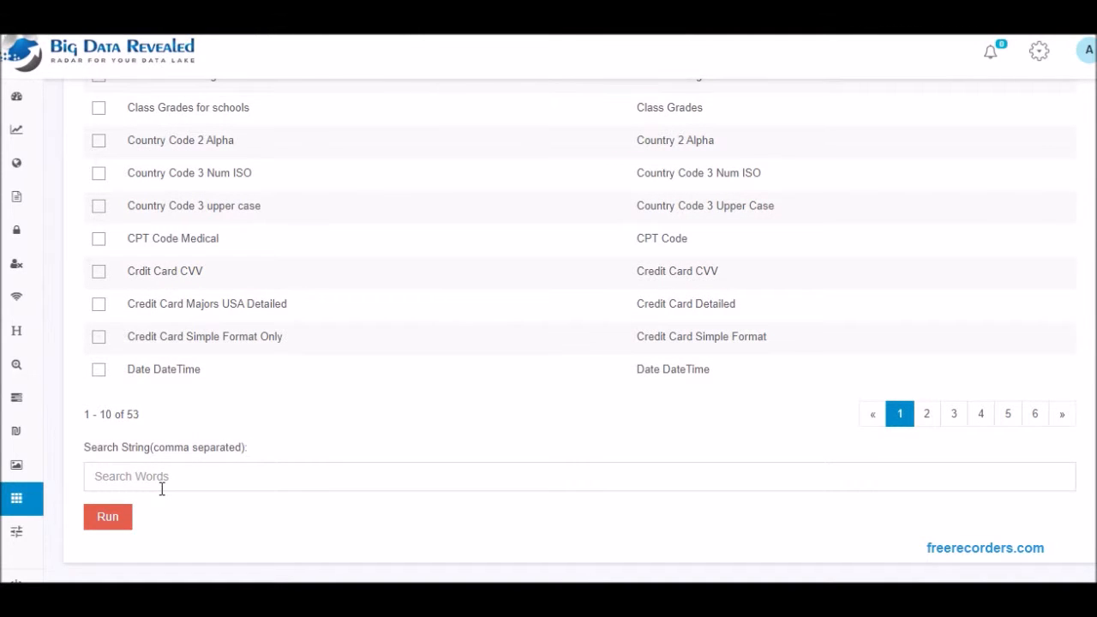
pyautogui.hotkey('ctrl', 'v')
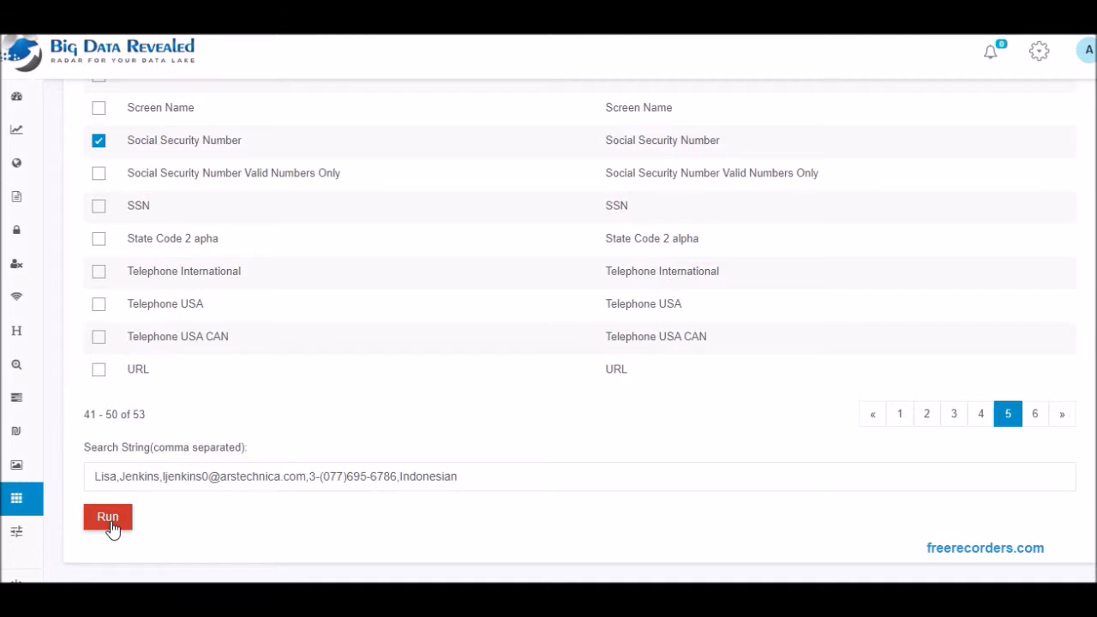
pyautogui.click(108, 518)
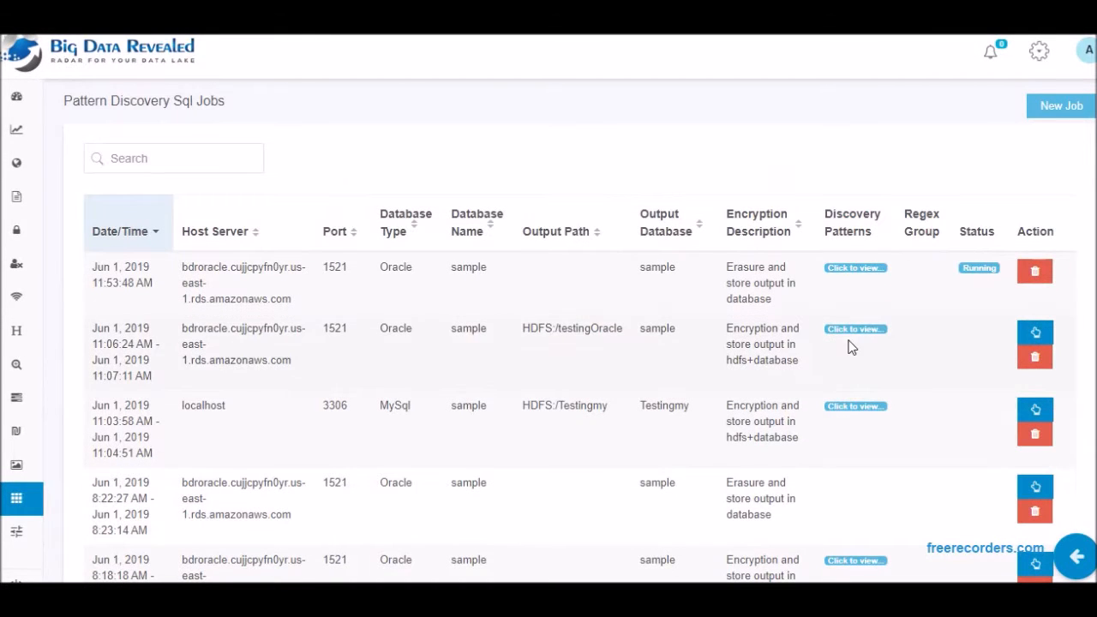
# Switch to the database client, open the ERASURETESTDATA1 and ERASURETESTDATA2 tables, and examine the first row of each
pyautogui.click(855, 268)
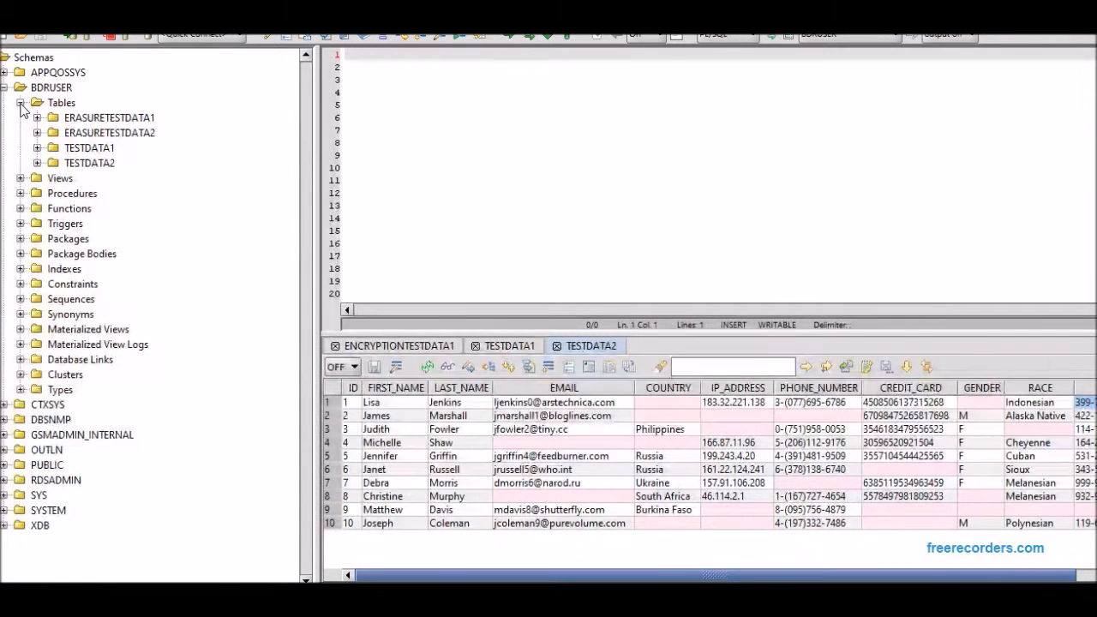
pyautogui.click(74, 121)
pyautogui.rightClick(74, 125)
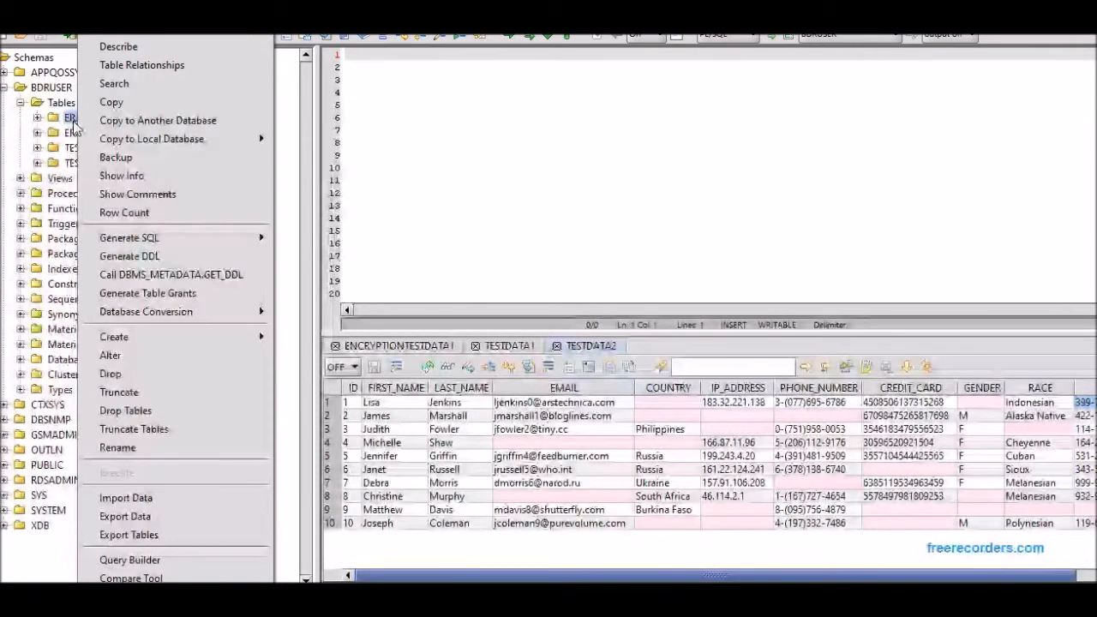
pyautogui.click(118, 47)
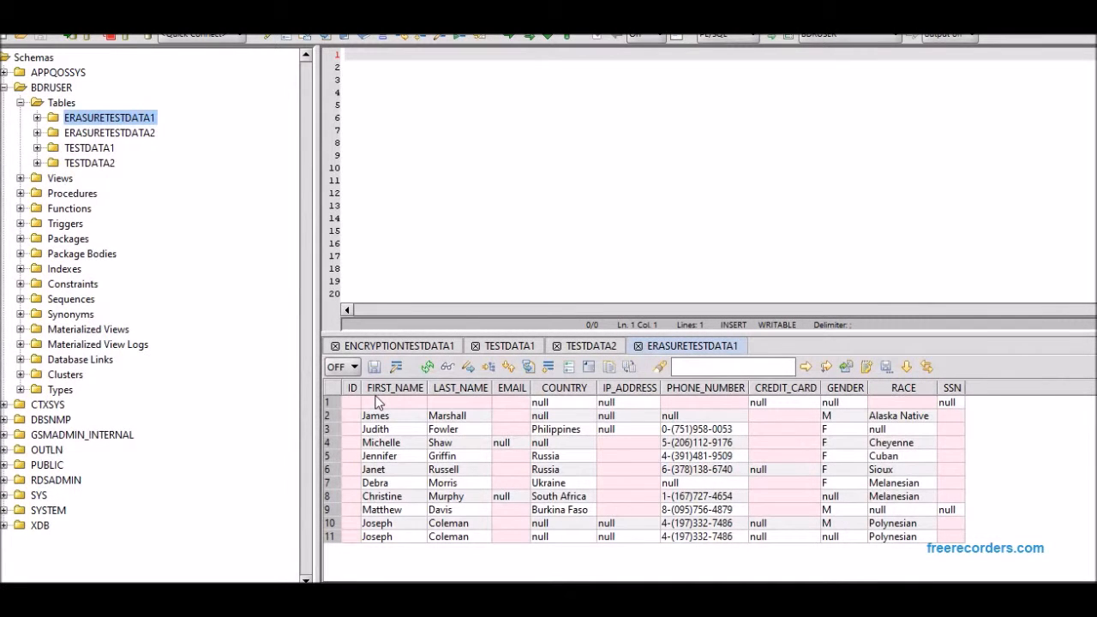
pyautogui.click(333, 402)
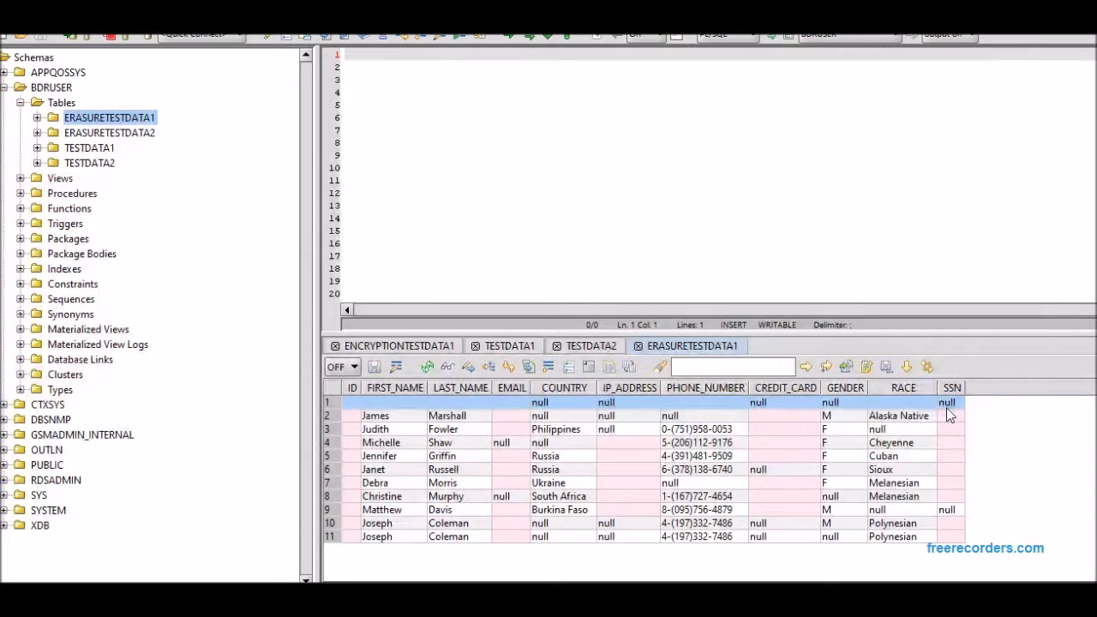
pyautogui.press('Down')
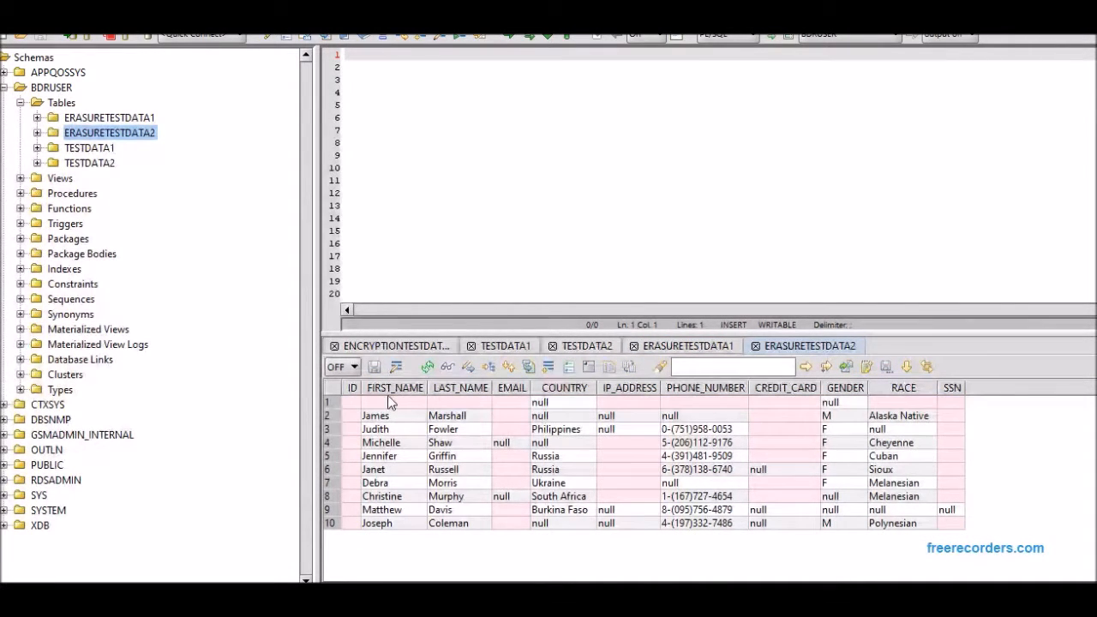
pyautogui.click(329, 403)
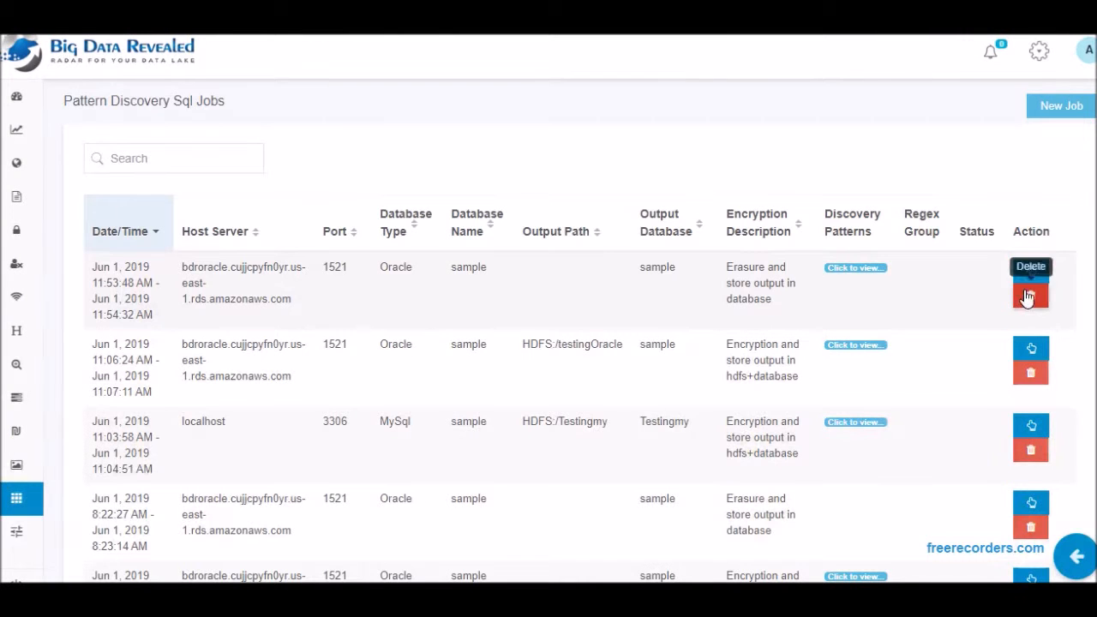
# Switch to Big Data Revealed, open the latest erasure job's results and review its discovery patterns and rows found
pyautogui.click(1032, 274)
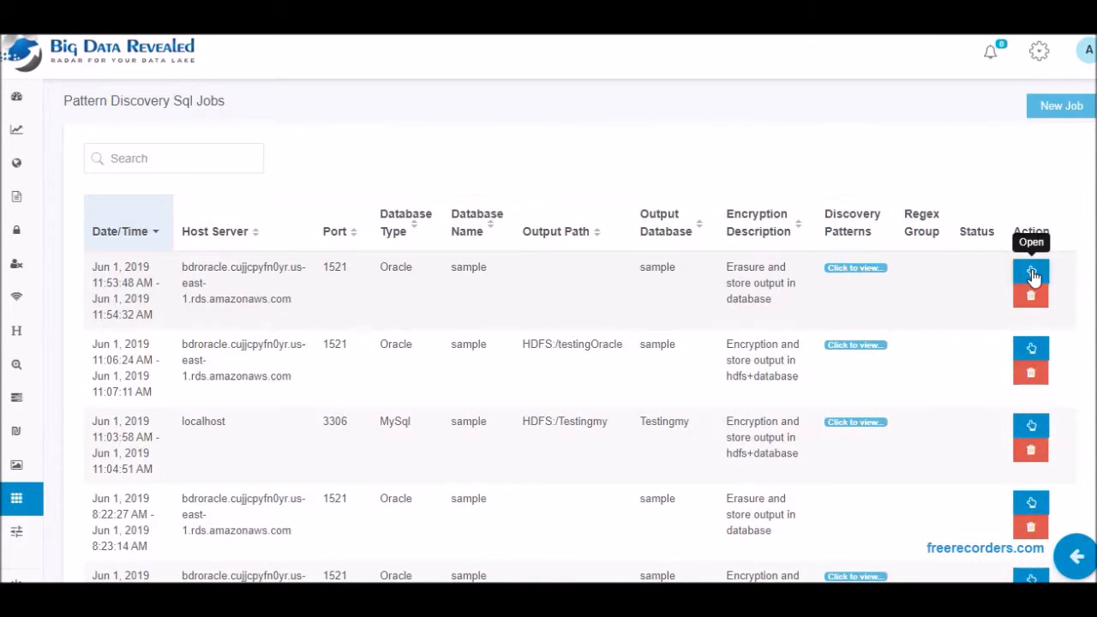
pyautogui.click(1033, 274)
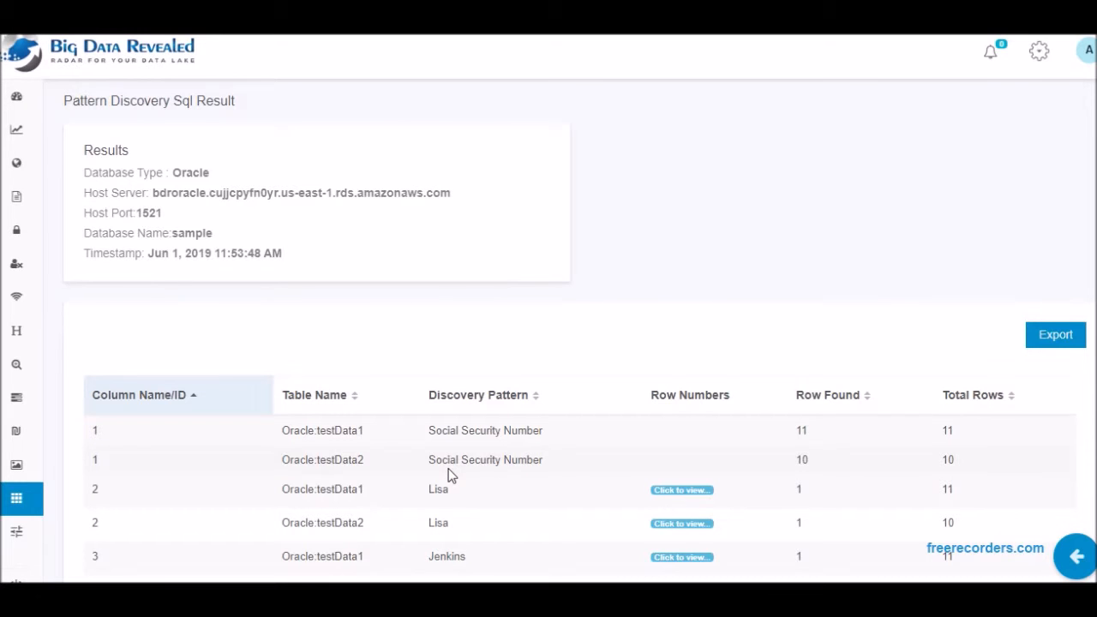
pyautogui.scroll(-3, 452, 474)
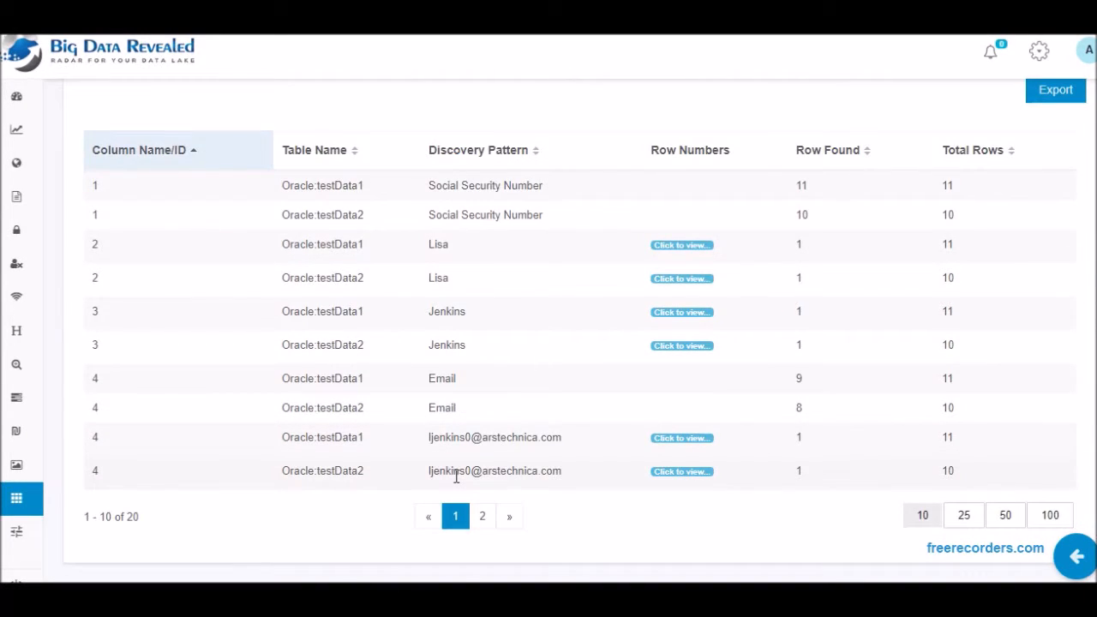
pyautogui.scroll(3, 455, 476)
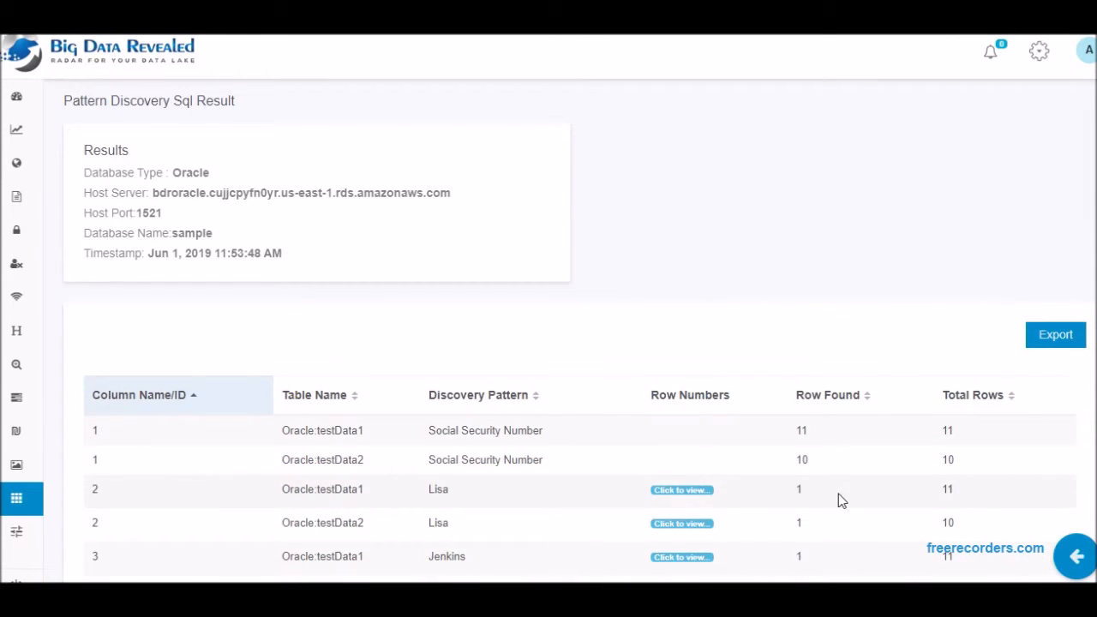
# Start a new Oracle job for testData1 and testData2, entering bdruser as the user name and the account password
pyautogui.click(1075, 557)
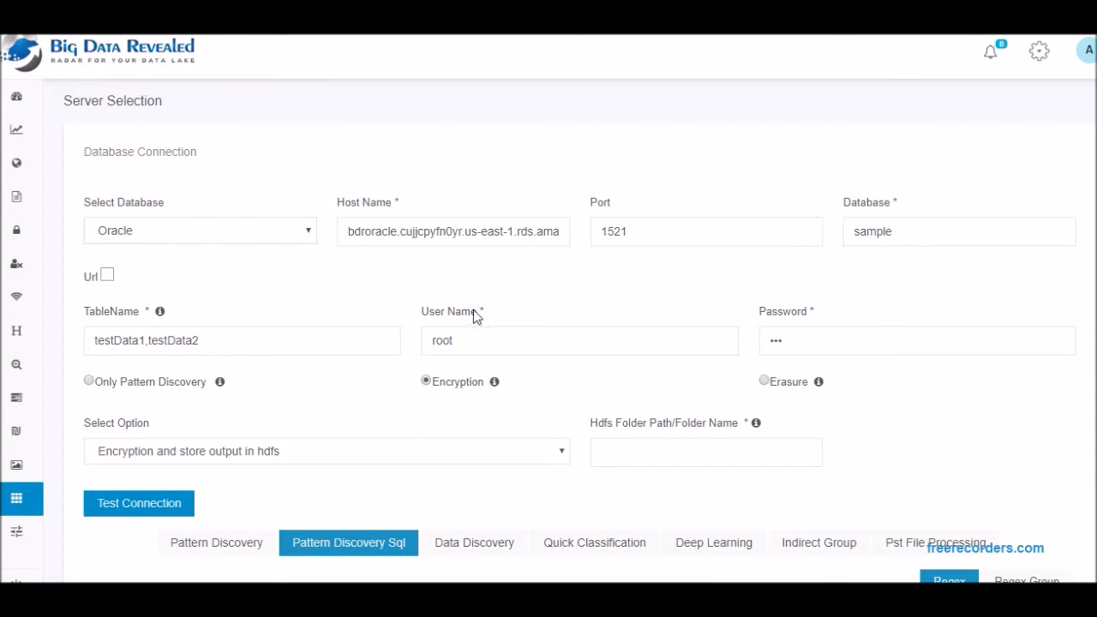
pyautogui.moveTo(485, 353); pyautogui.dragTo(411, 357)
pyautogui.write('bdruser')
# Set the job to Encryption and store output in database with the database scheme sample, and test the connection
pyautogui.click(330, 454)
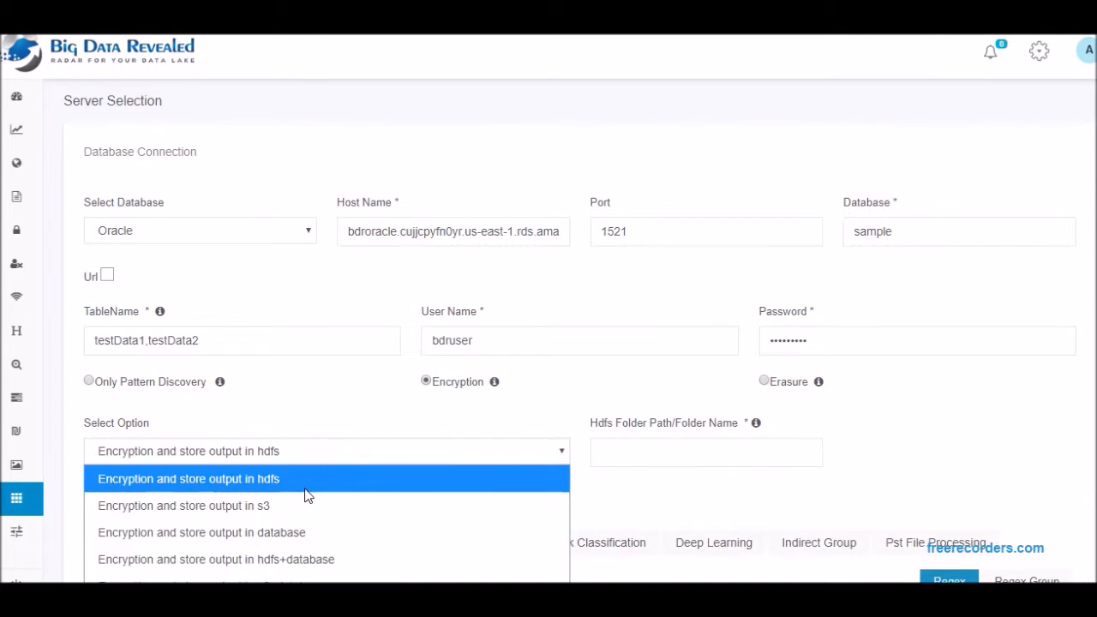
pyautogui.click(282, 540)
pyautogui.click(657, 461)
pyautogui.write('sample')
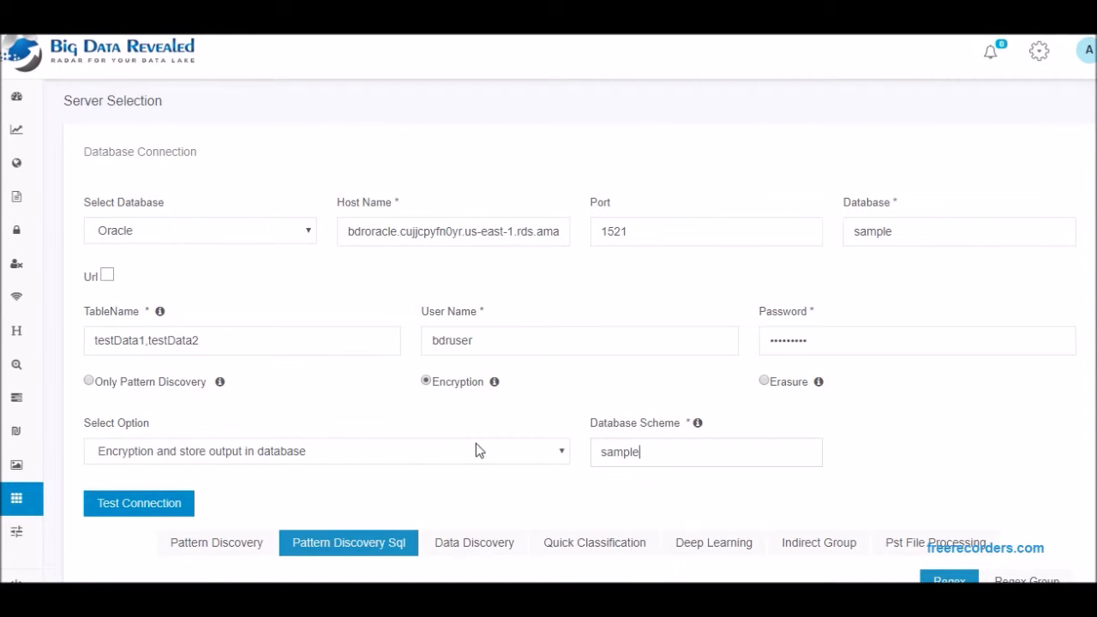
pyautogui.click(120, 507)
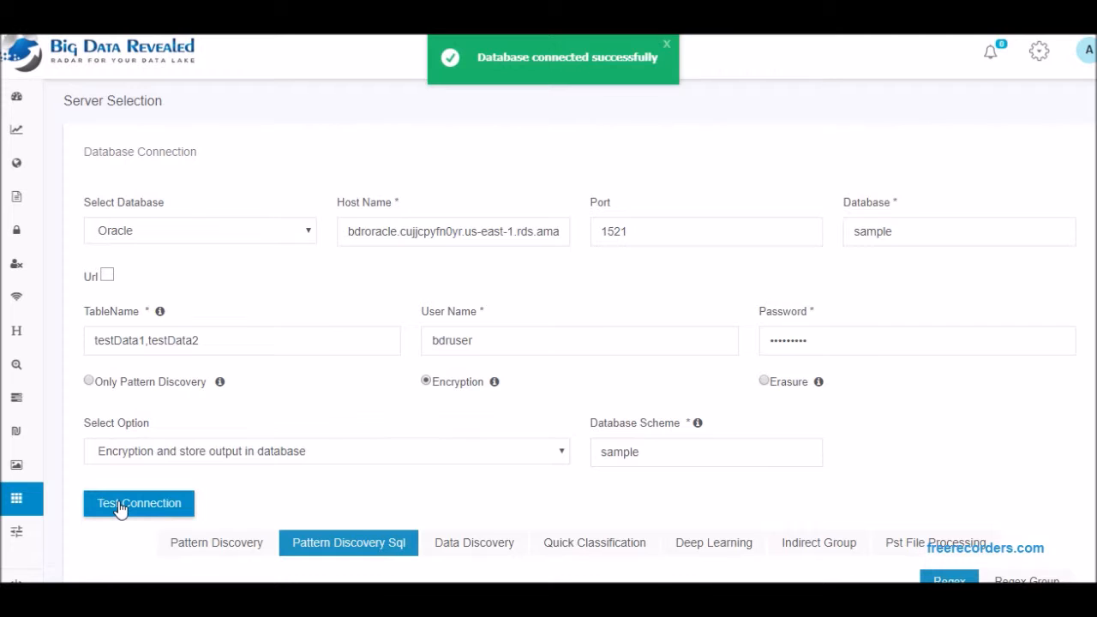
# Select the Email, IP Address General Sub Mask and SSN regex patterns and run the encryption job
pyautogui.scroll(-3, 120, 507)
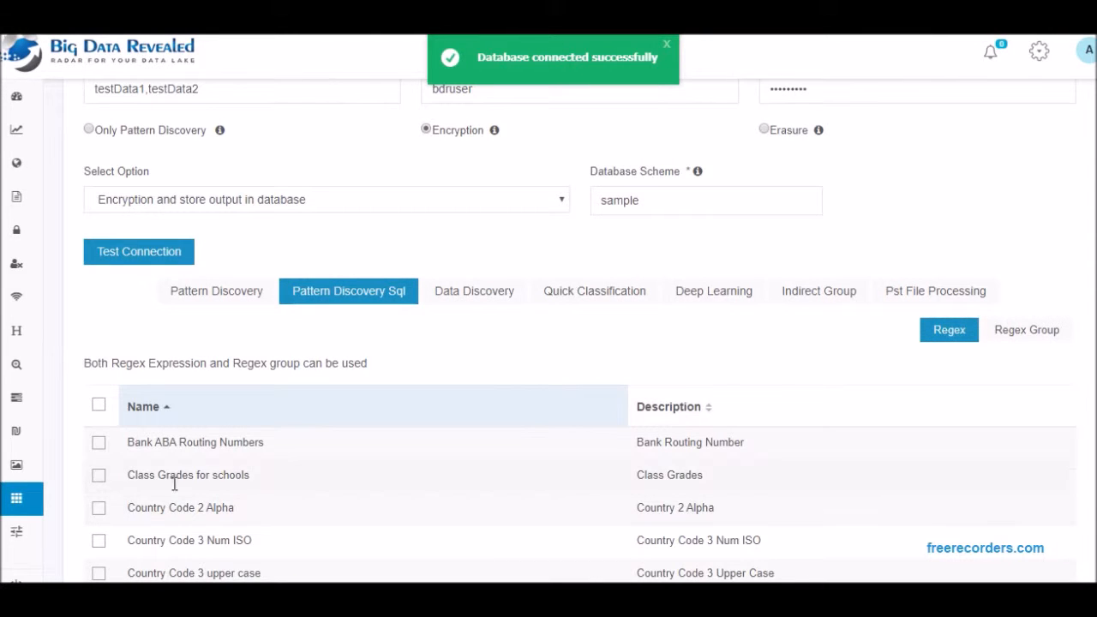
pyautogui.scroll(-4, 228, 348)
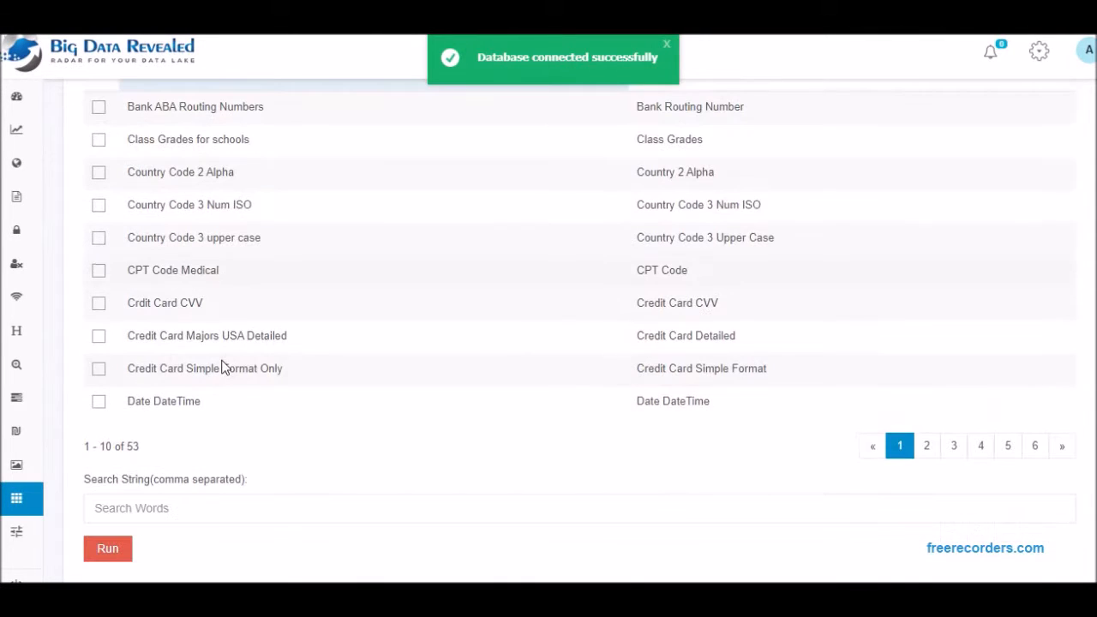
pyautogui.click(926, 448)
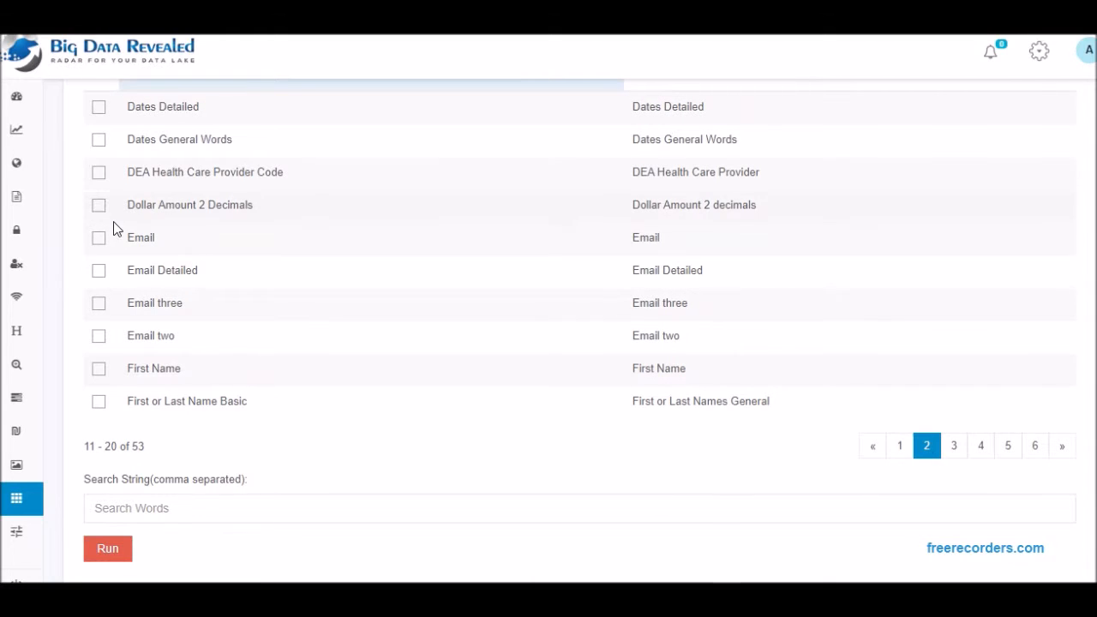
pyautogui.click(102, 239)
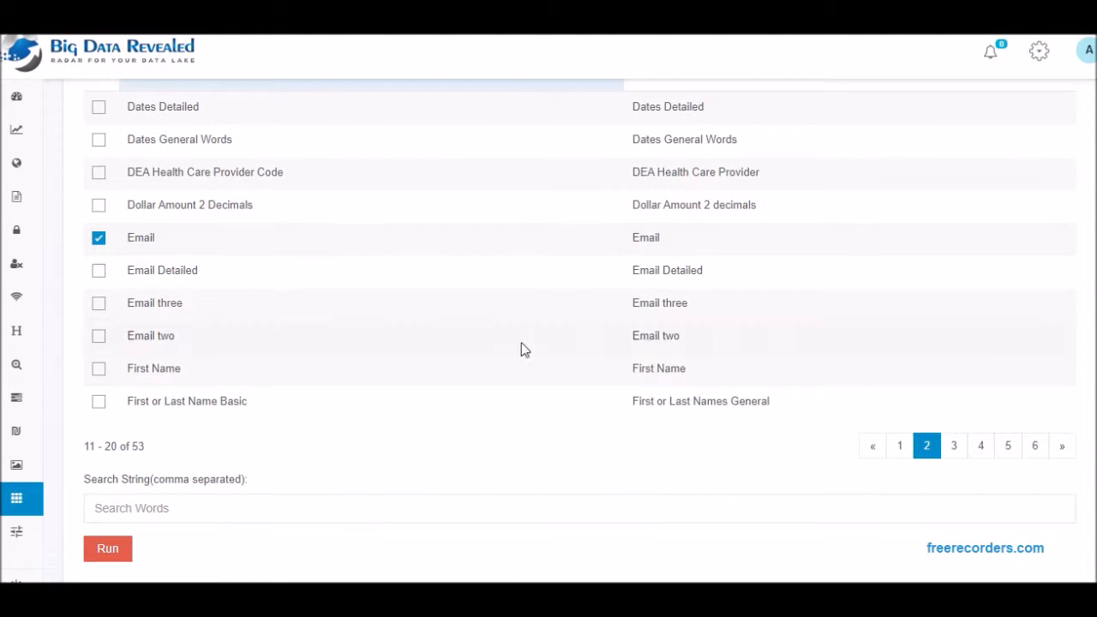
pyautogui.click(955, 449)
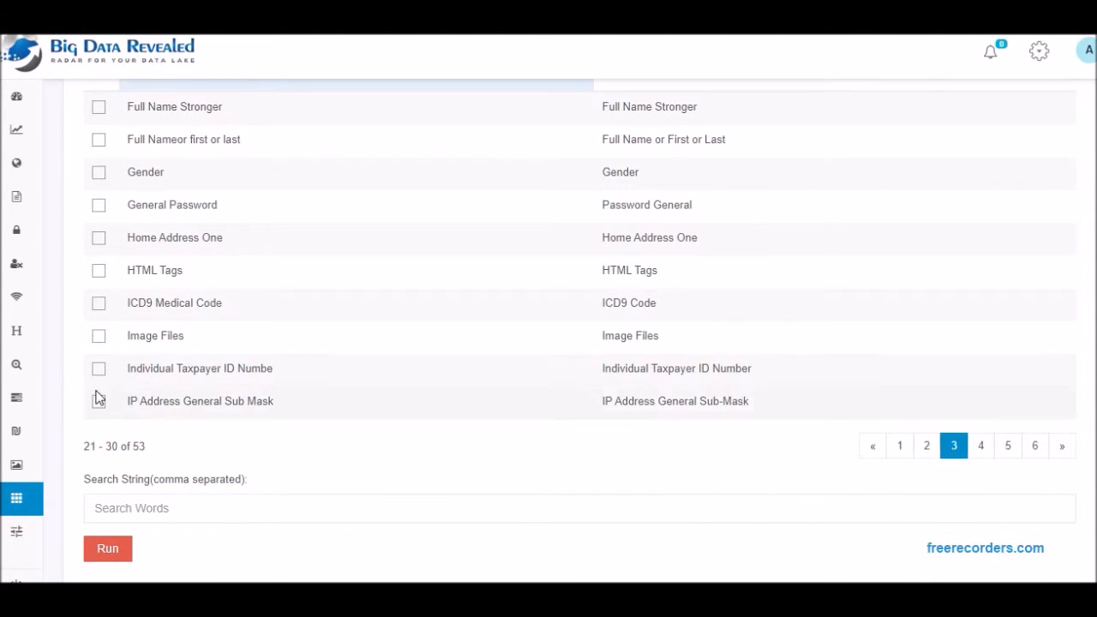
pyautogui.click(98, 405)
pyautogui.click(1016, 449)
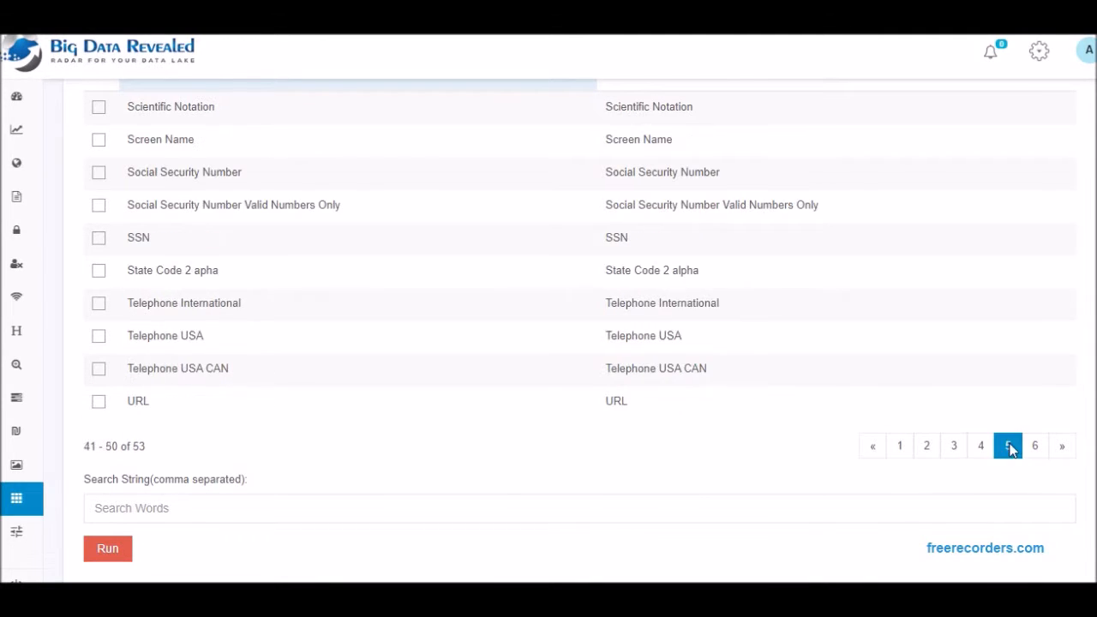
pyautogui.click(99, 241)
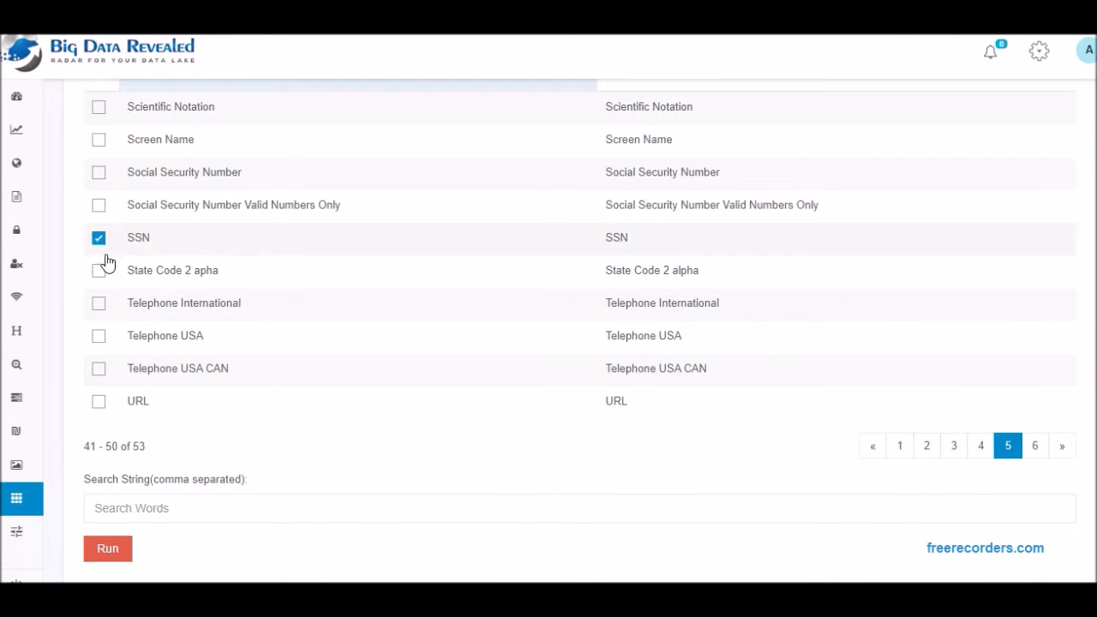
pyautogui.click(116, 549)
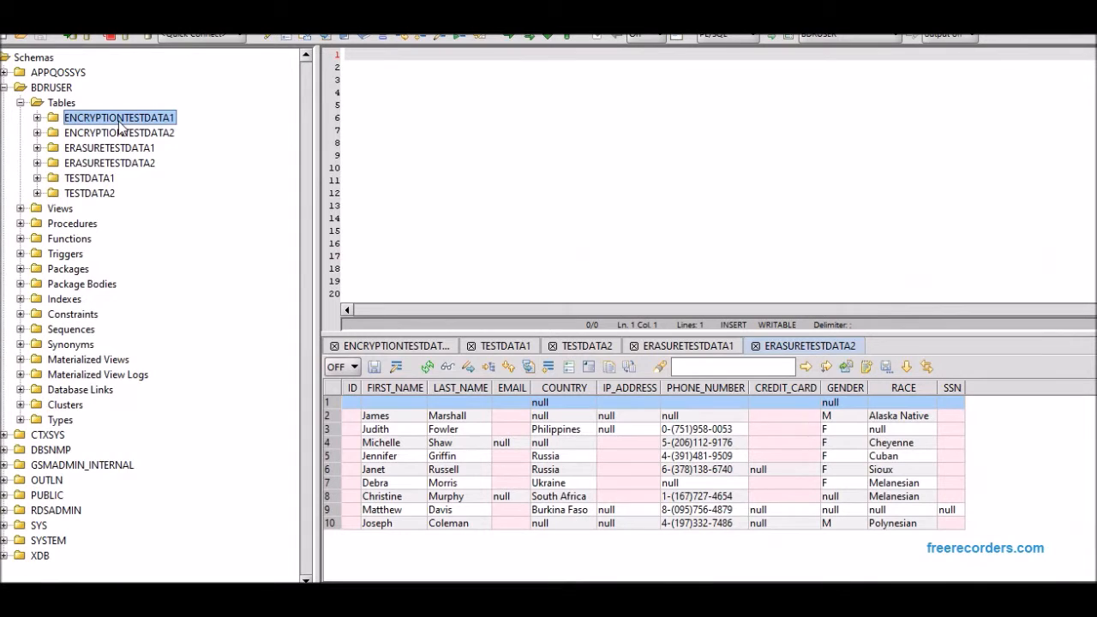
# Open the contents of the ENCRYPTIONTESTDATA1 table and check the EMAIL column for encrypted values
pyautogui.rightClick(119, 117)
pyautogui.press('Escape')
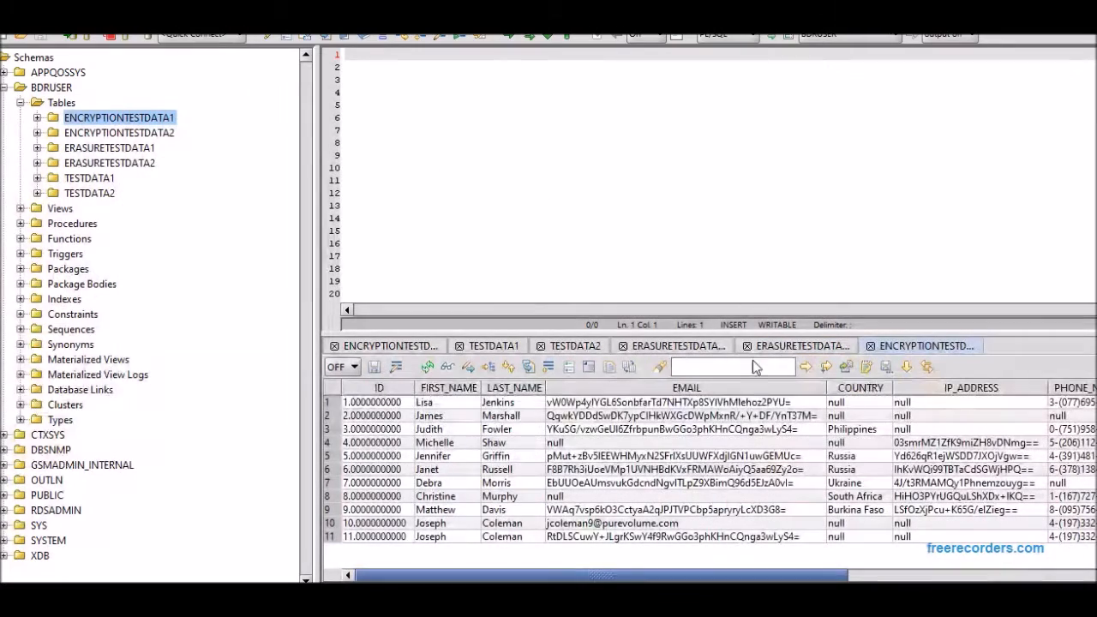
pyautogui.click(612, 403)
pyautogui.click(611, 430)
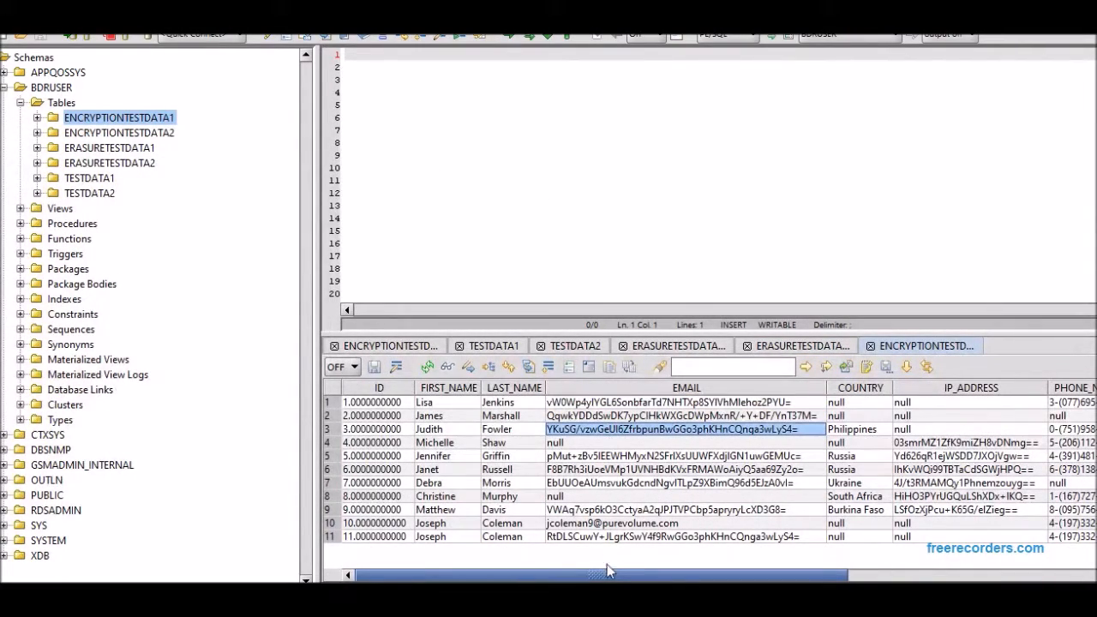
# Inspect the IP_ADDRESS and SSN columns of ENCRYPTIONTESTDATA1 for encrypted values
pyautogui.moveTo(613, 575); pyautogui.dragTo(830, 579)
pyautogui.click(635, 459)
pyautogui.click(632, 483)
pyautogui.click(617, 497)
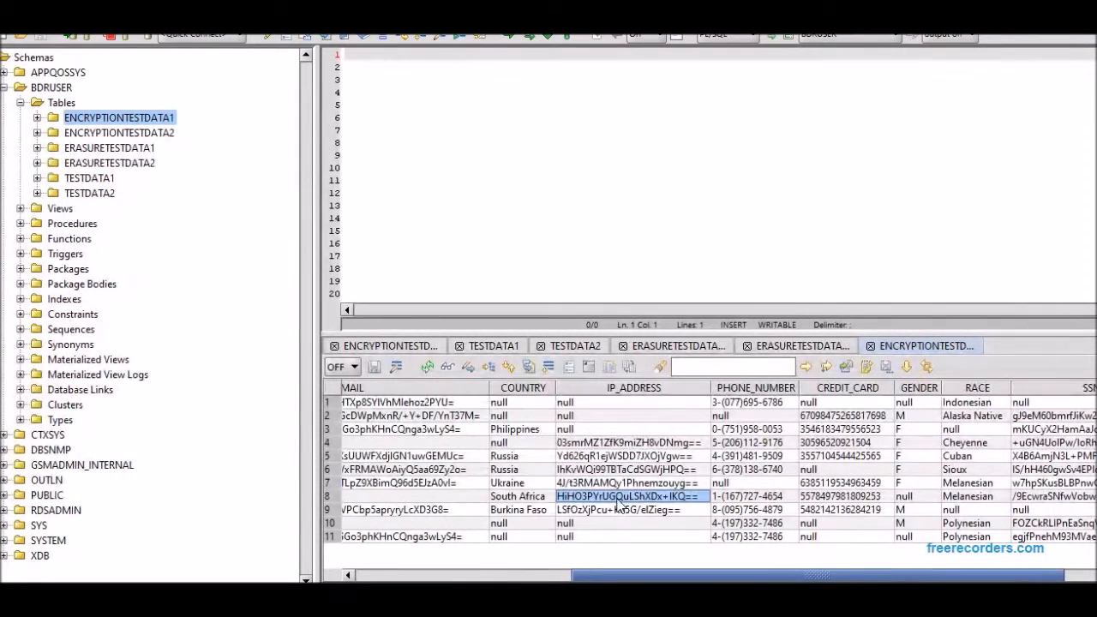
pyautogui.moveTo(672, 572); pyautogui.dragTo(707, 573)
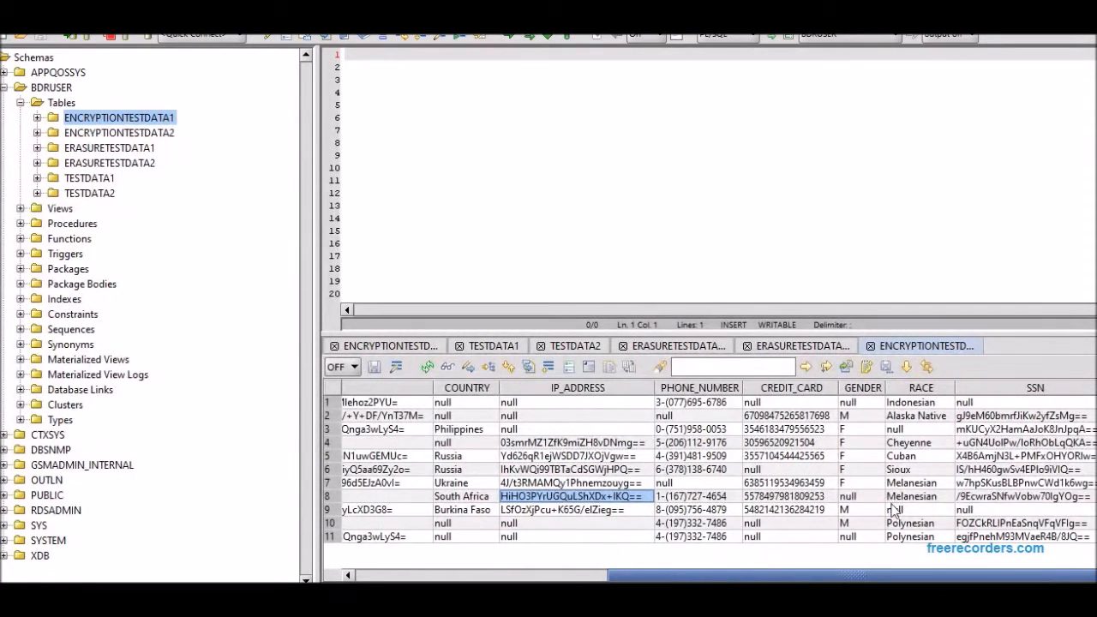
pyautogui.click(984, 443)
pyautogui.click(985, 469)
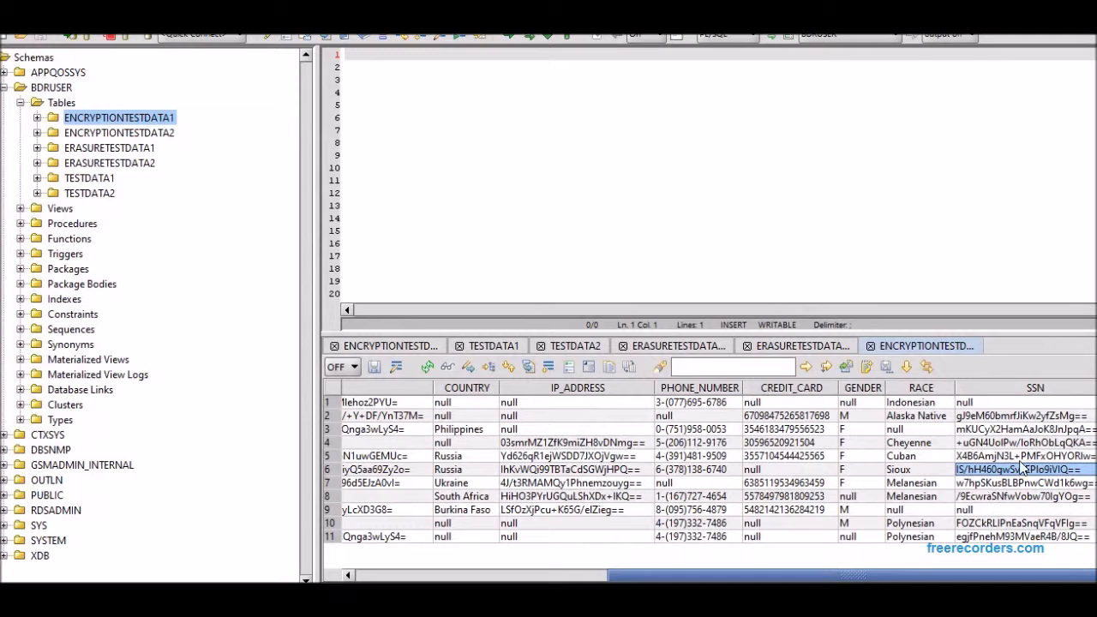
pyautogui.click(978, 402)
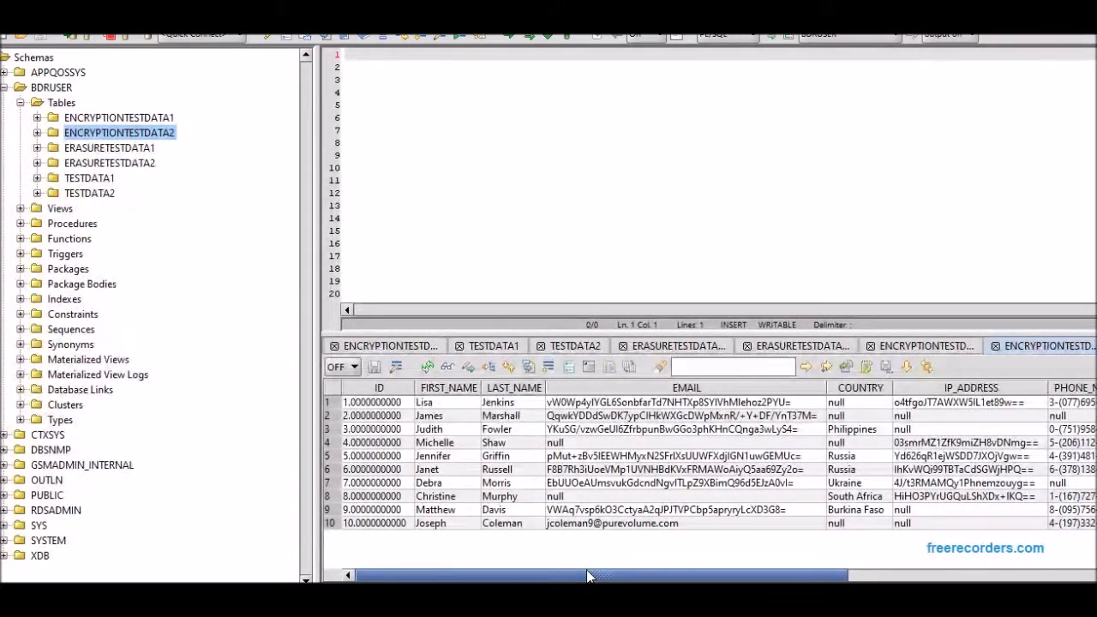
# Review the remaining columns of the ENCRYPTIONTESTDATA2 table for encrypted values
pyautogui.moveTo(588, 575); pyautogui.dragTo(936, 570)
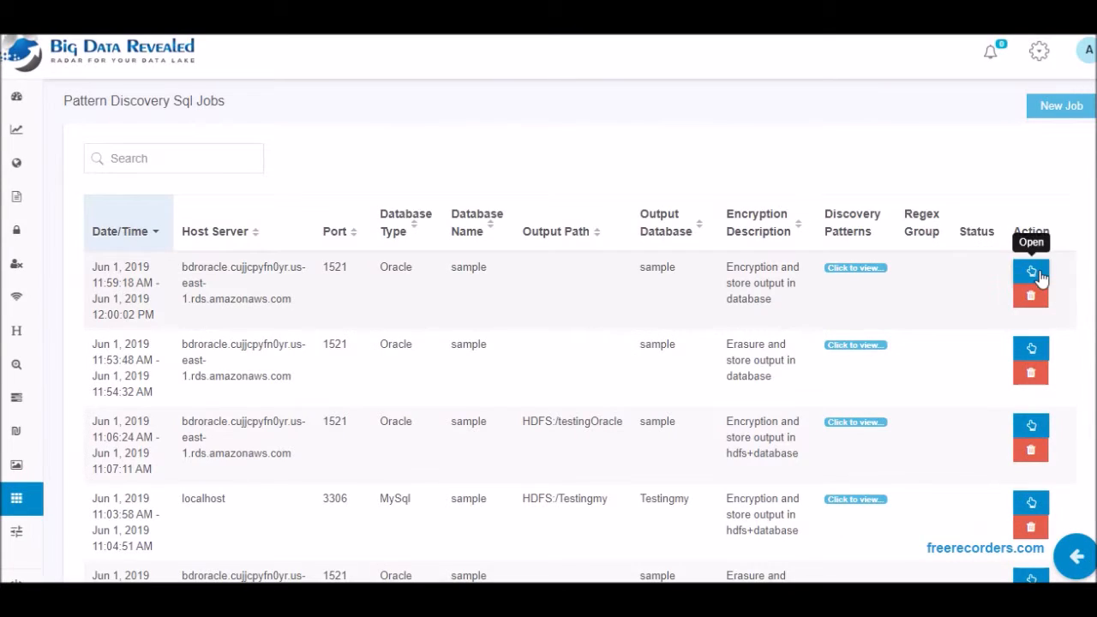
# Switch to Big Data Revealed, open the latest encryption job's results and review the rows found for each discovery pattern
pyautogui.click(1031, 278)
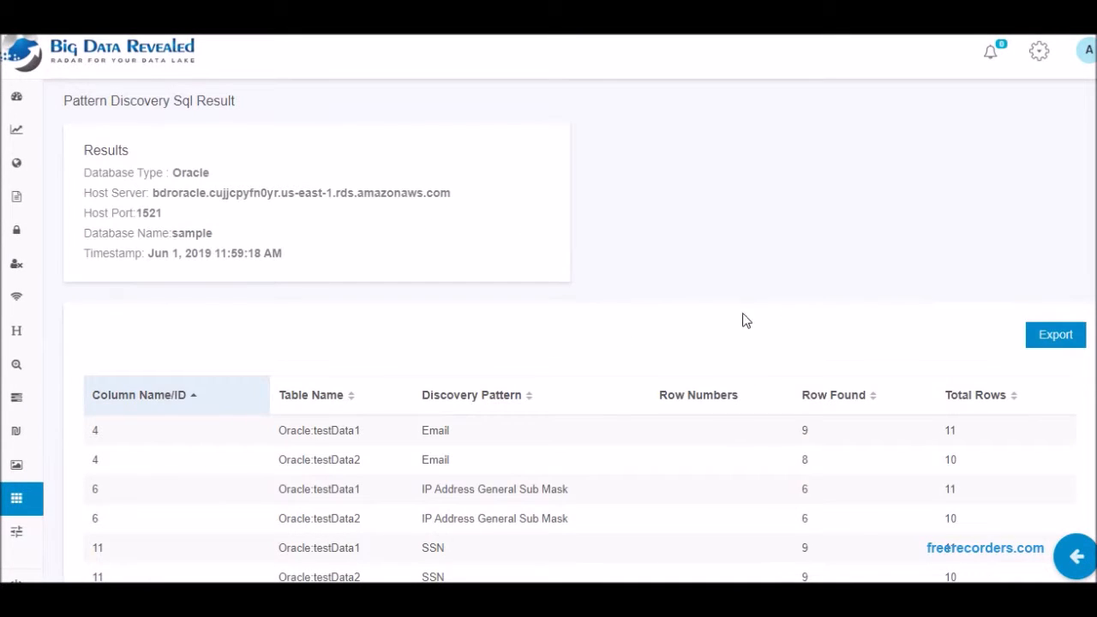
pyautogui.scroll(-2, 549, 347)
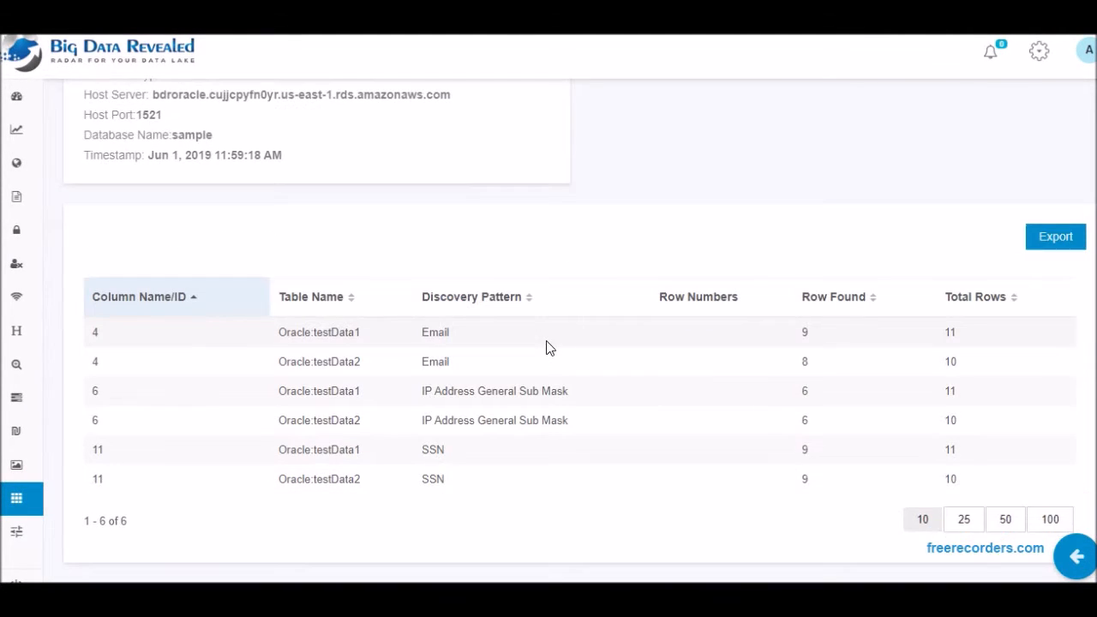